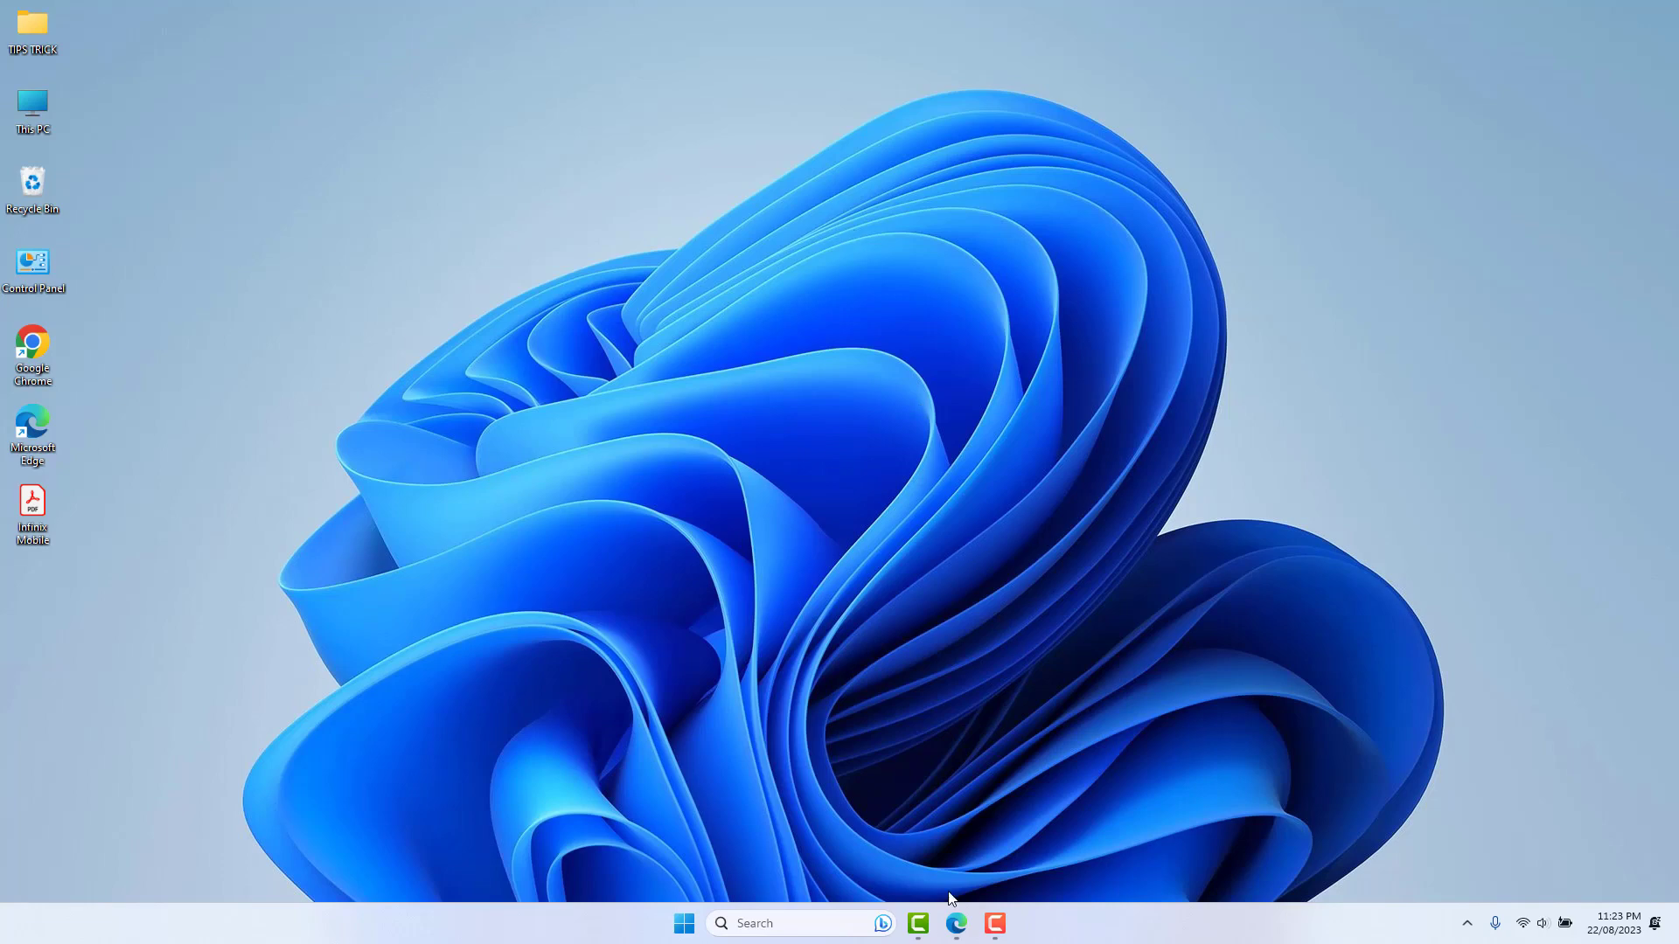
Reach the channel's Advanced settings in YouTube Studio showing the Advertisements options.
click(957, 925)
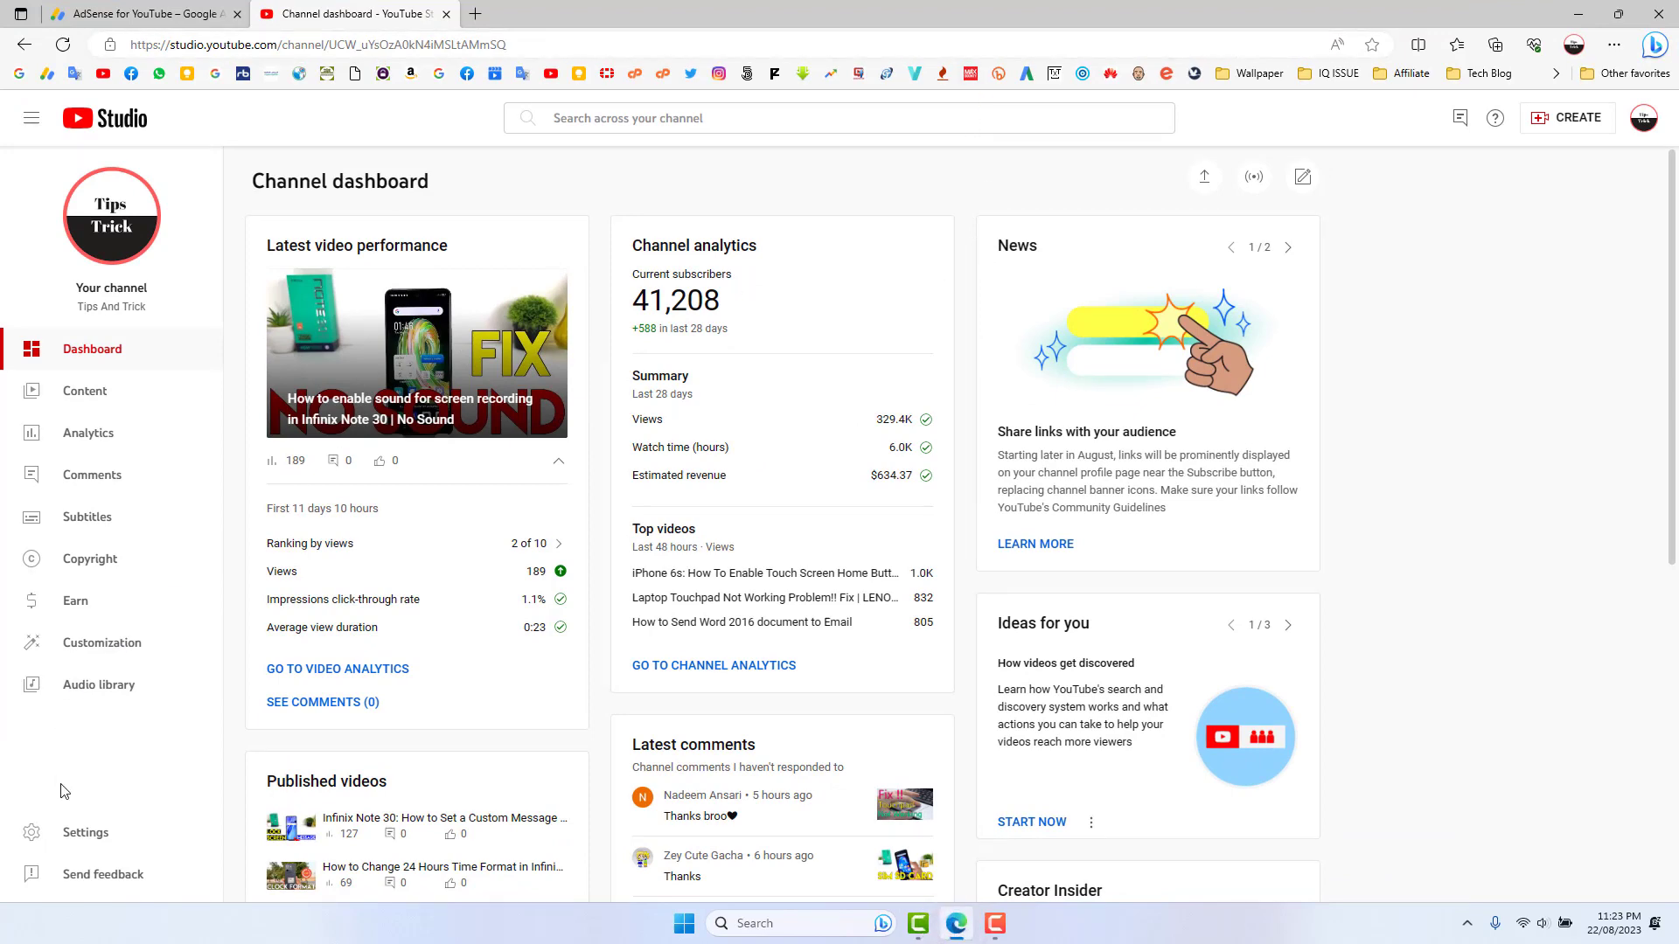
click(85, 833)
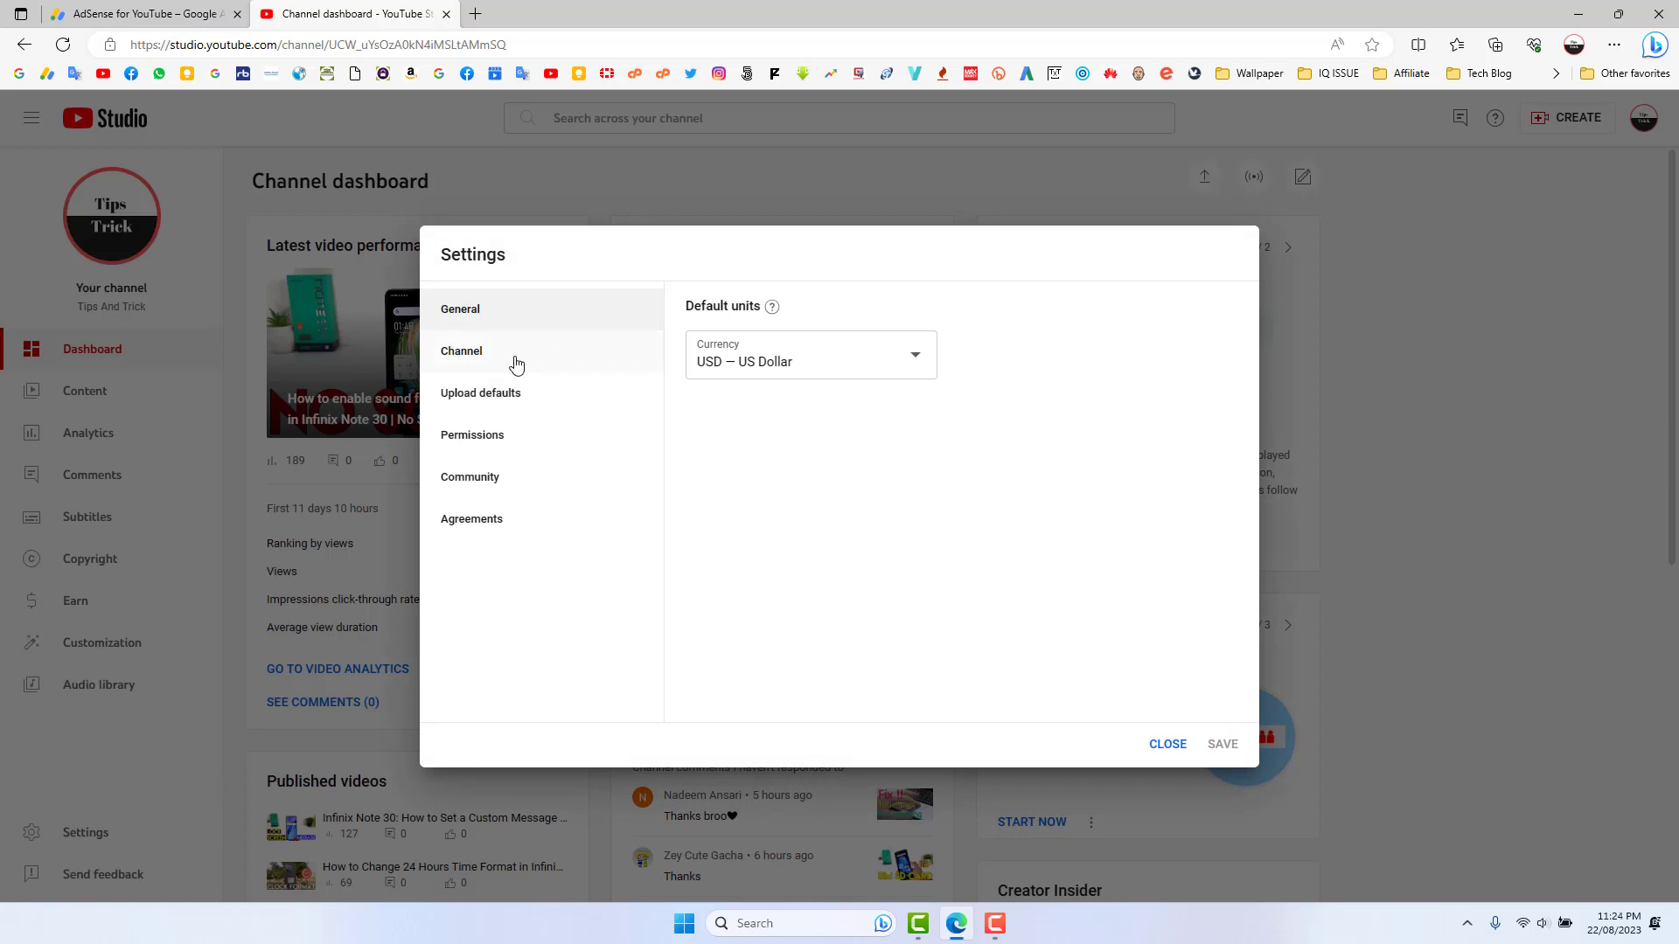
click(483, 361)
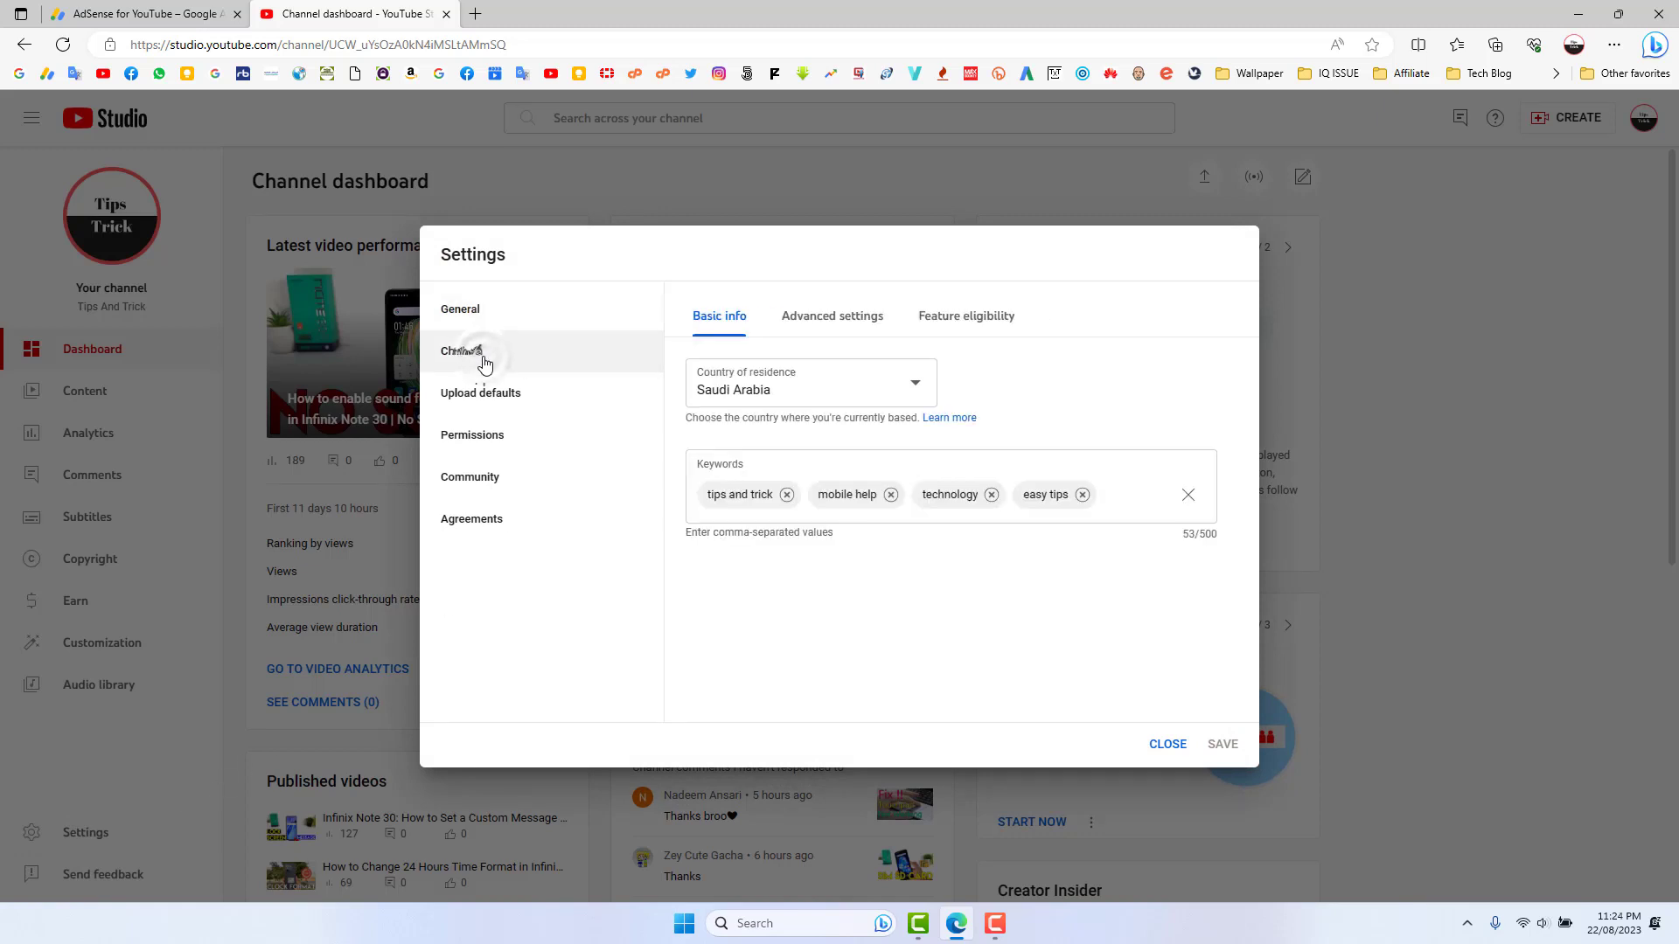
click(843, 323)
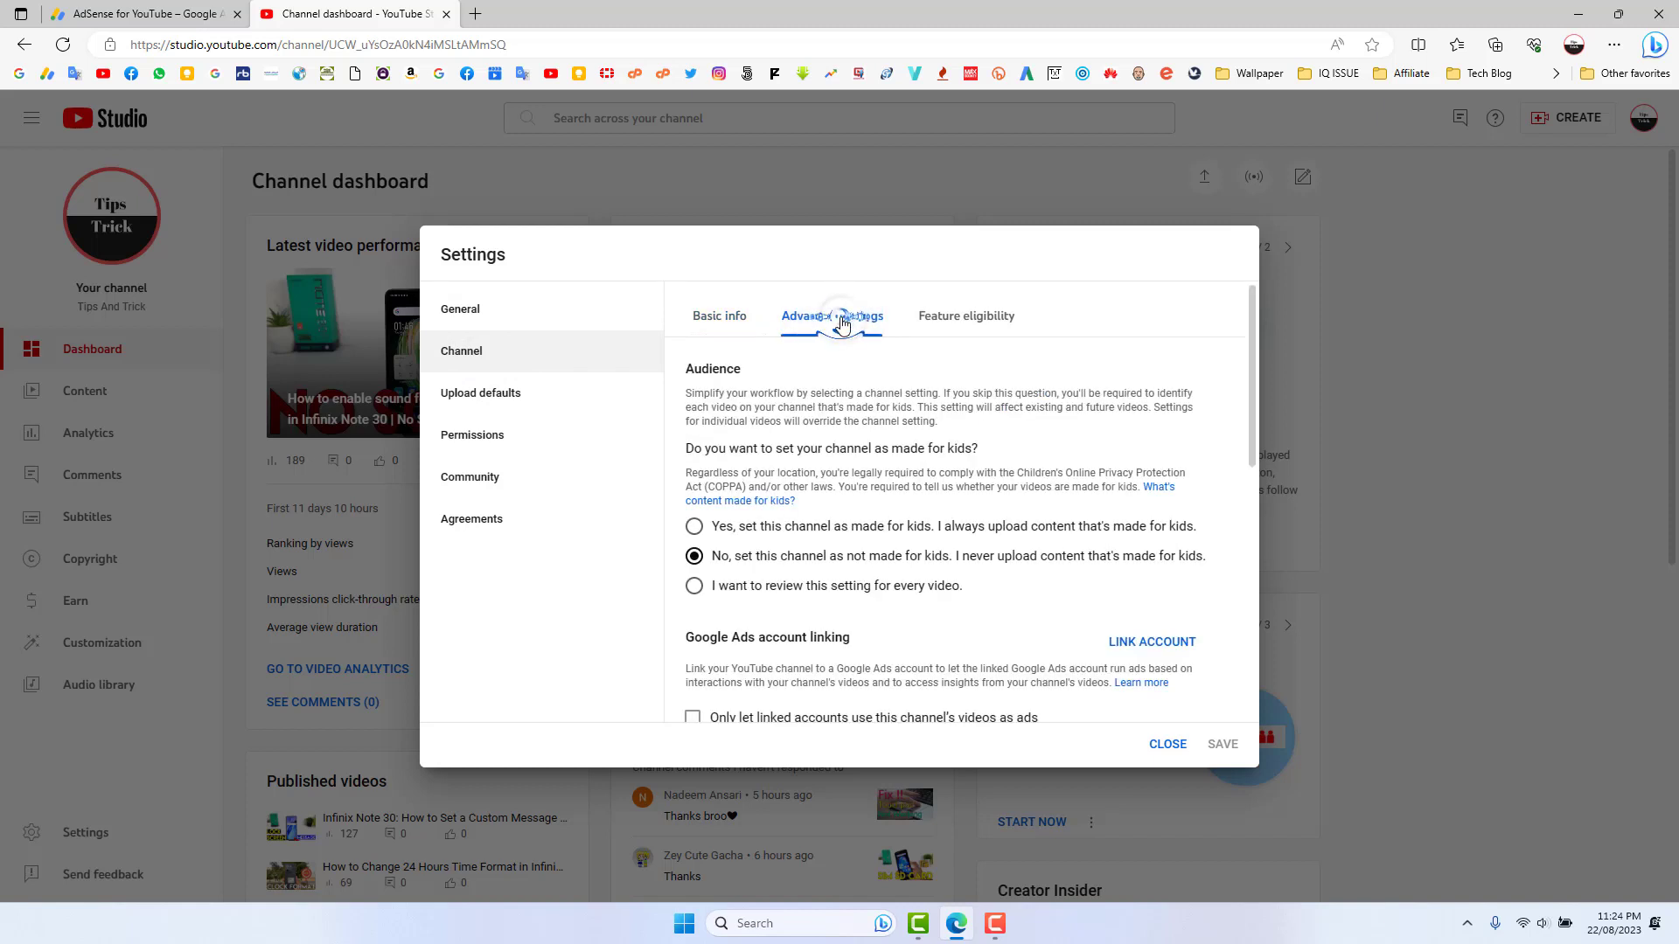
drag(1254, 362, 1252, 629)
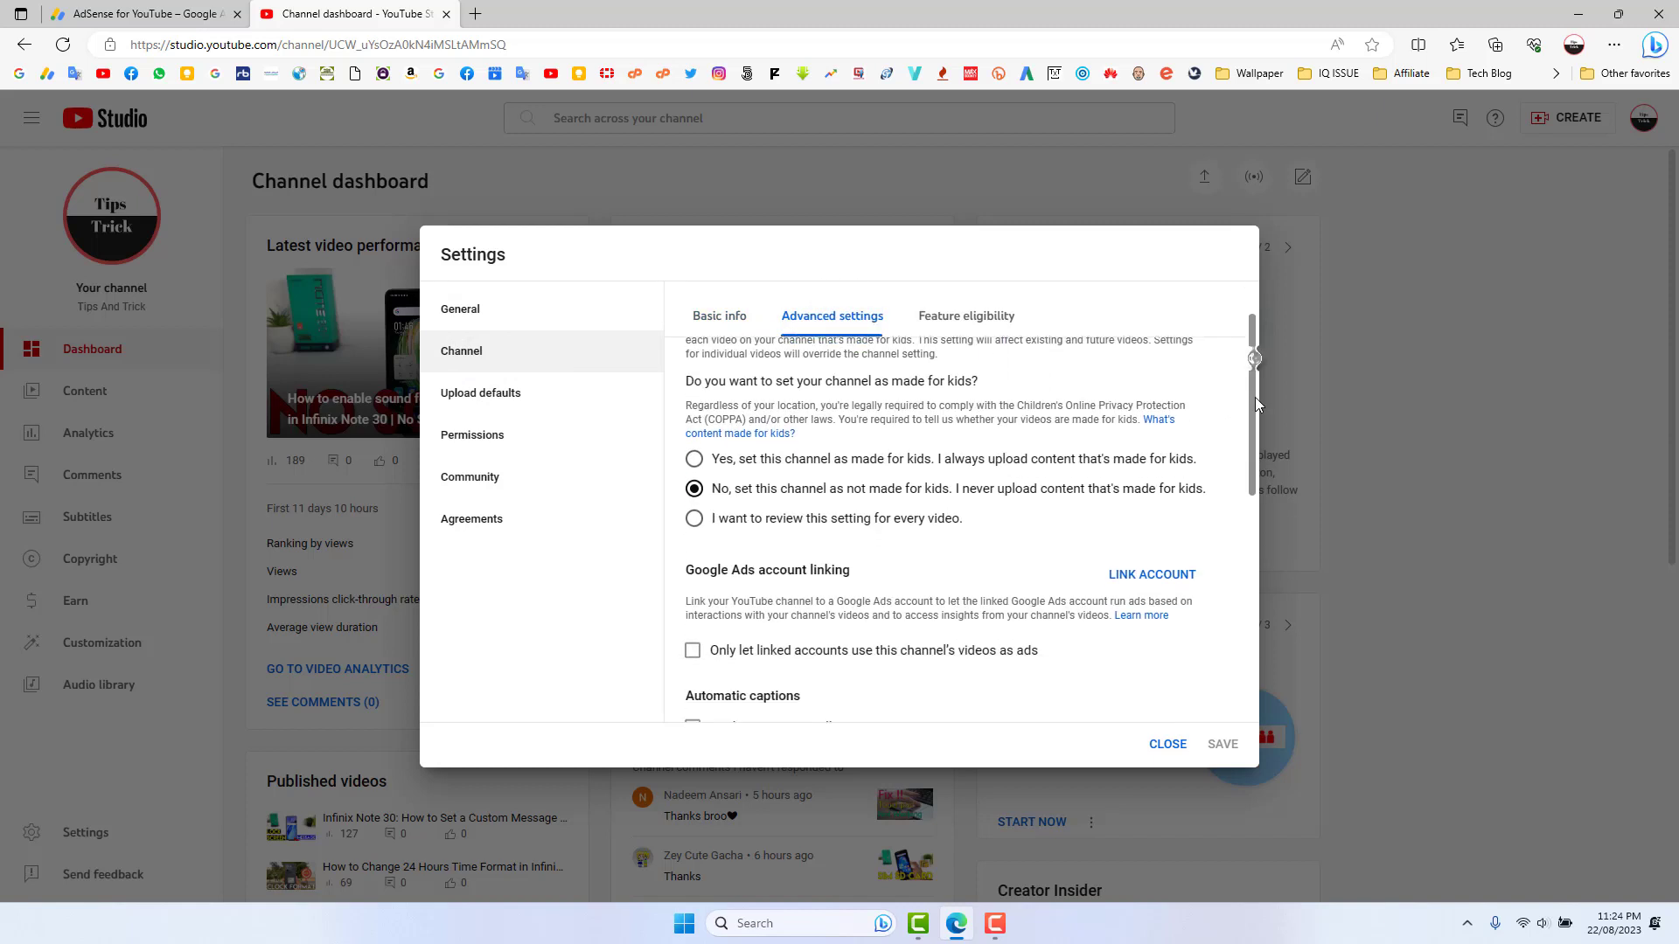
scroll(1225, 650, up, 3)
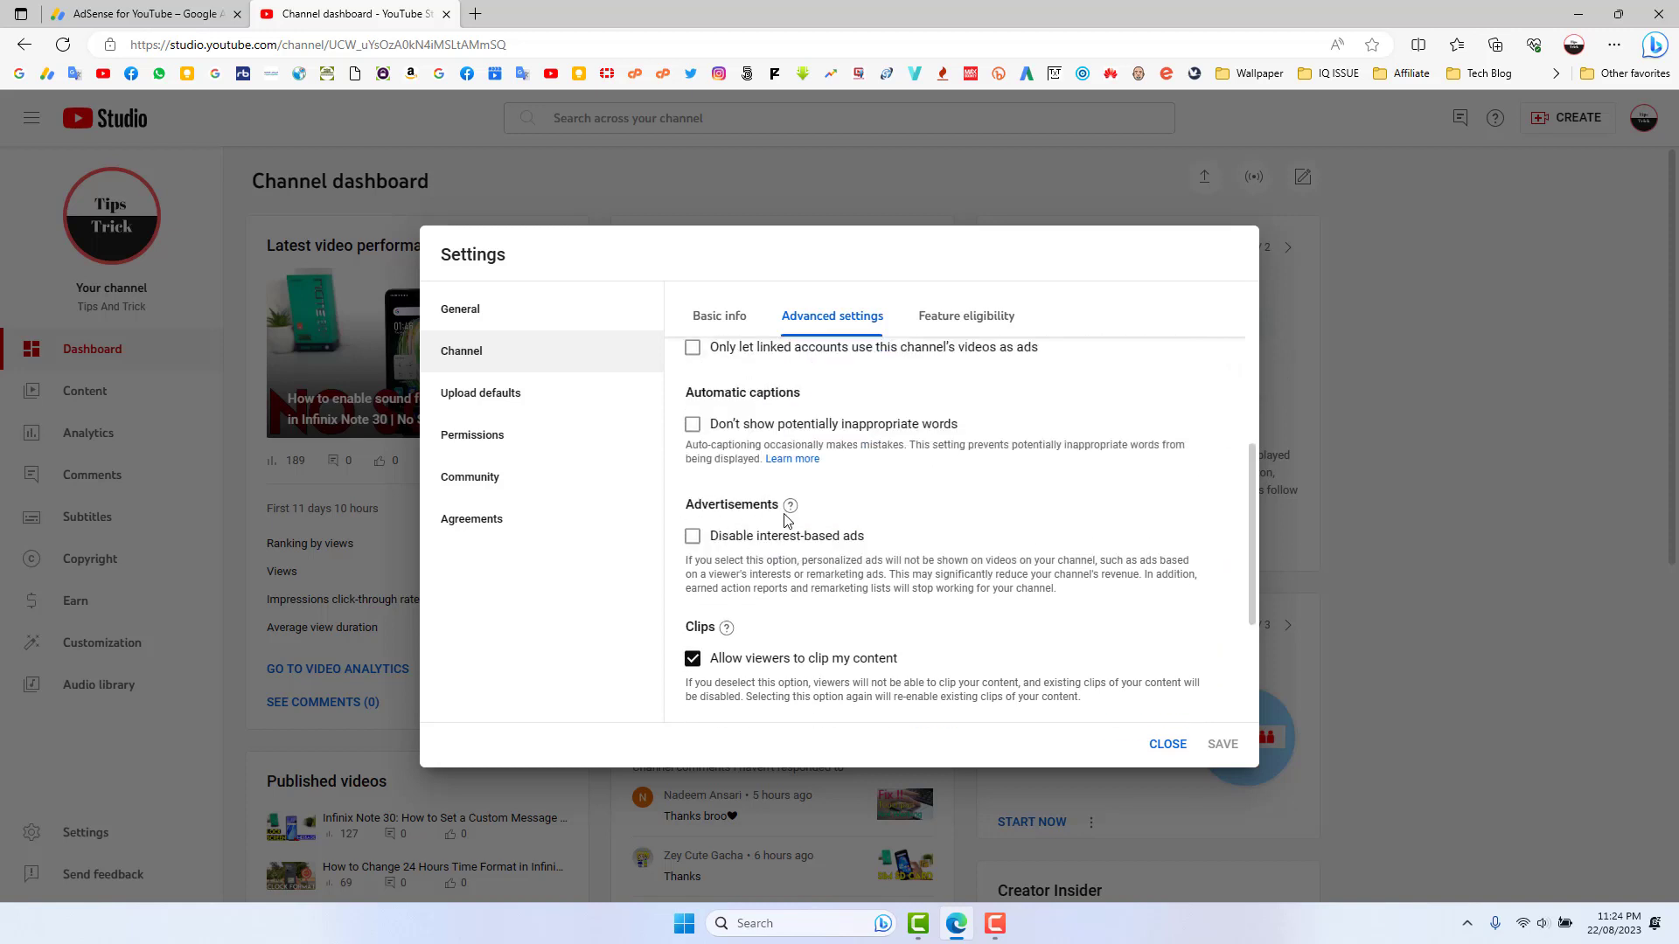
Tick 'Disable interest-based ads' for the channel's videos.
click(693, 535)
Close YouTube Studio, leaving without saving, landing on the AdSense tab.
click(447, 13)
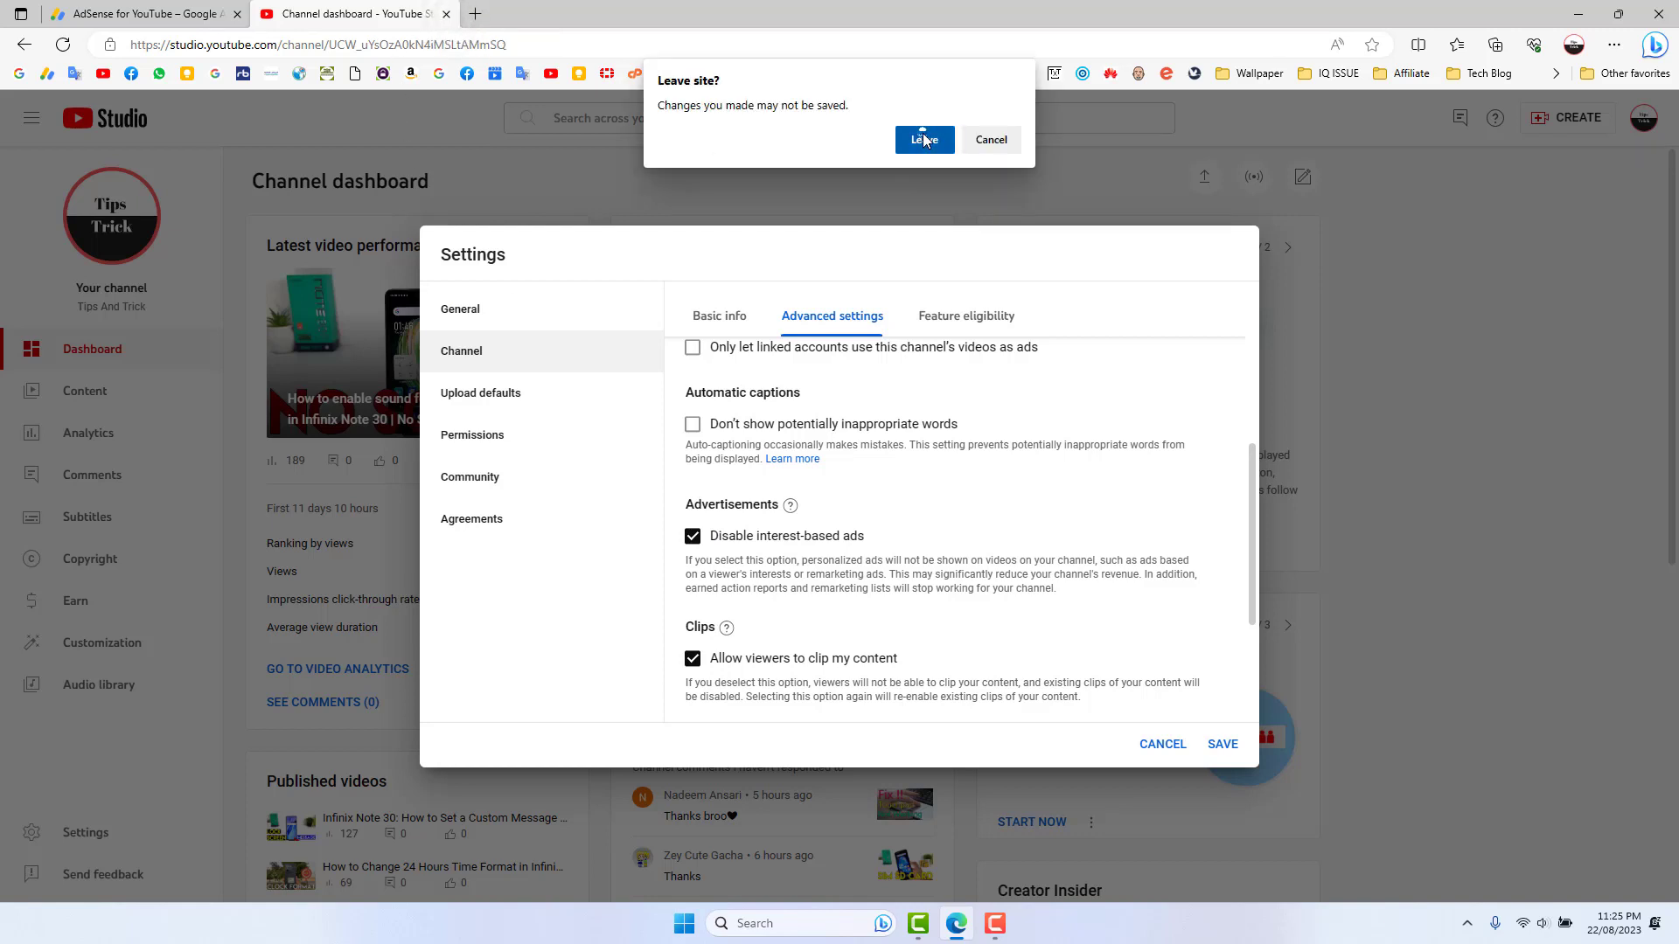
click(924, 140)
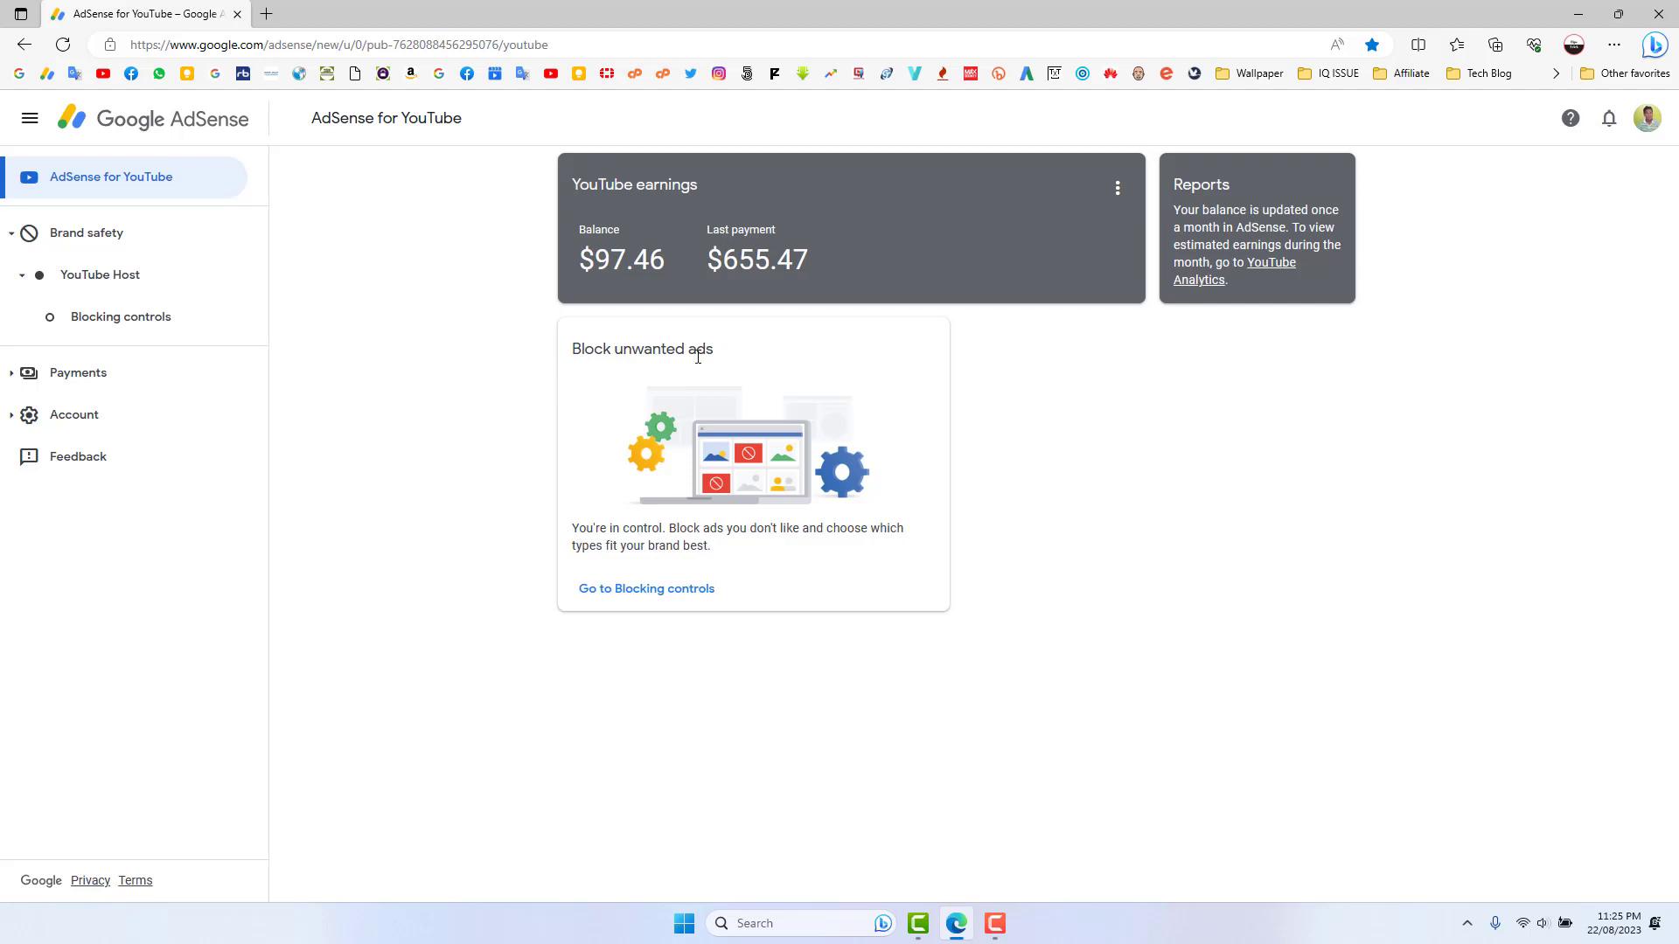
Check the Advertiser URLs list in Blocking controls, then return to the overview.
click(628, 598)
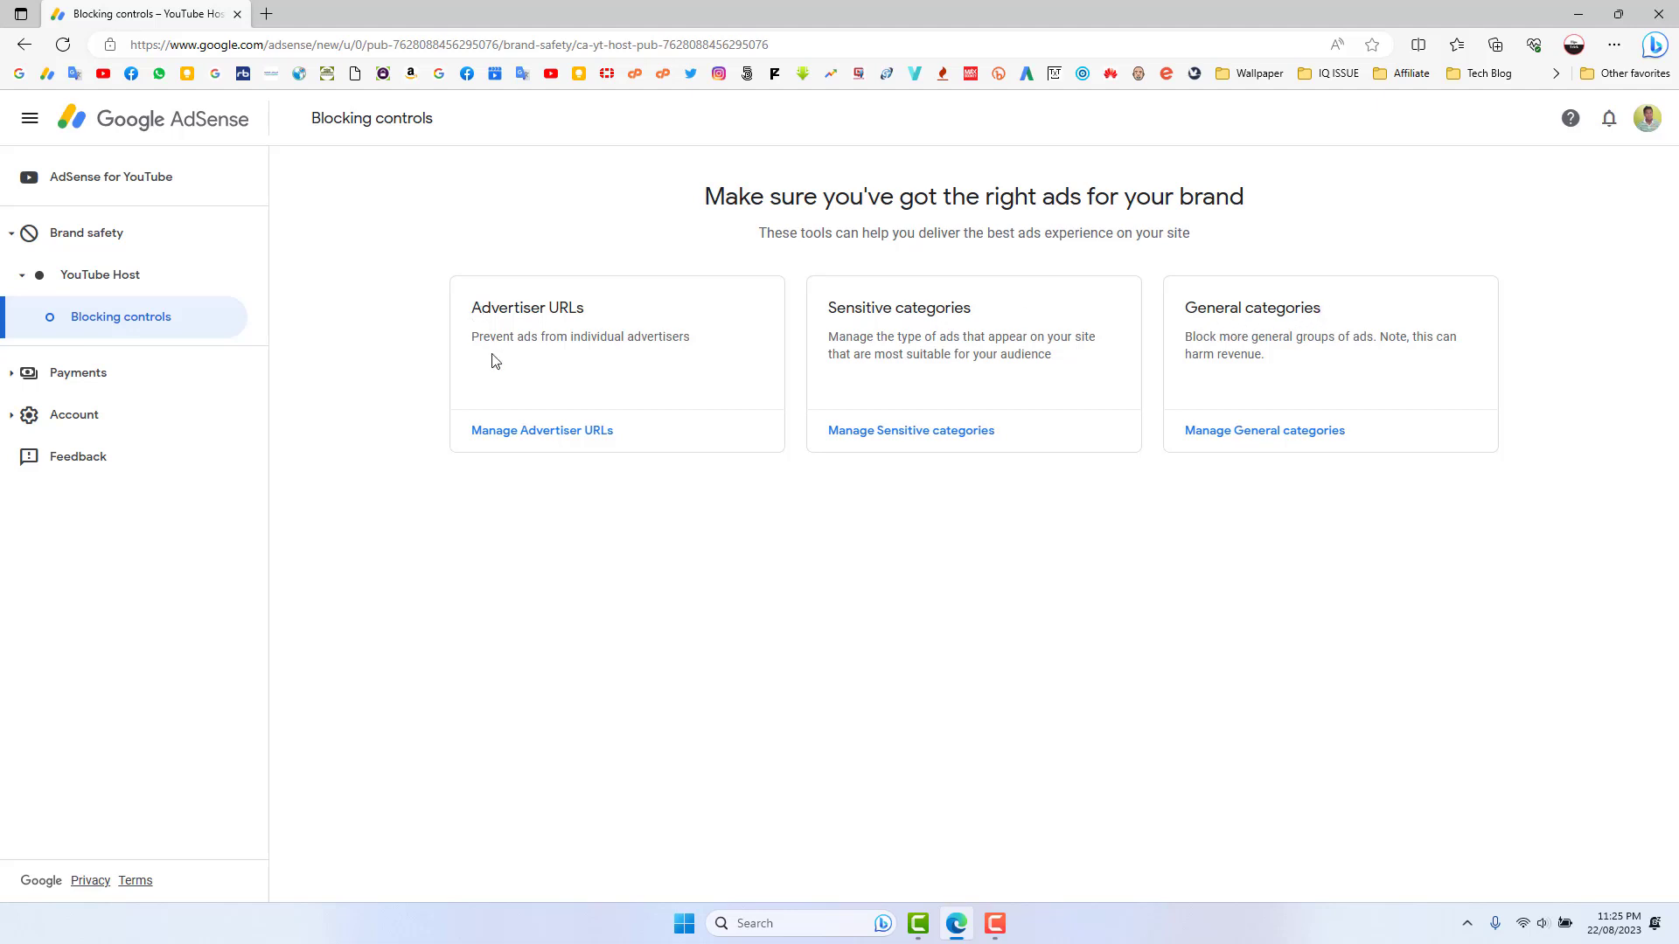
click(558, 433)
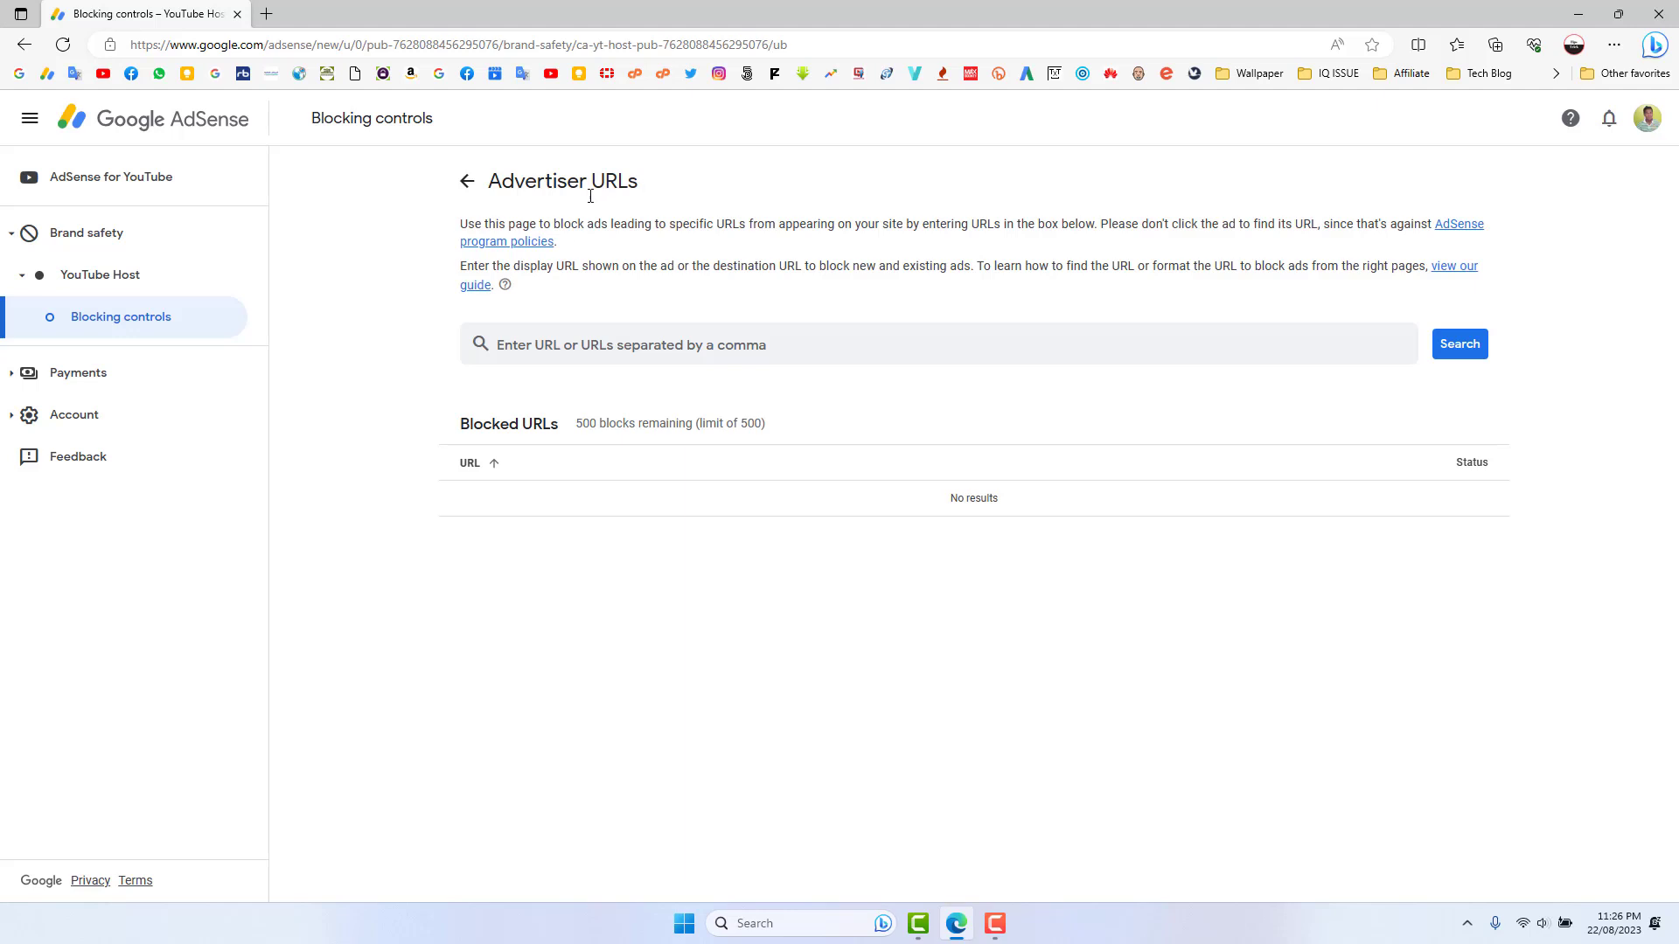
click(468, 181)
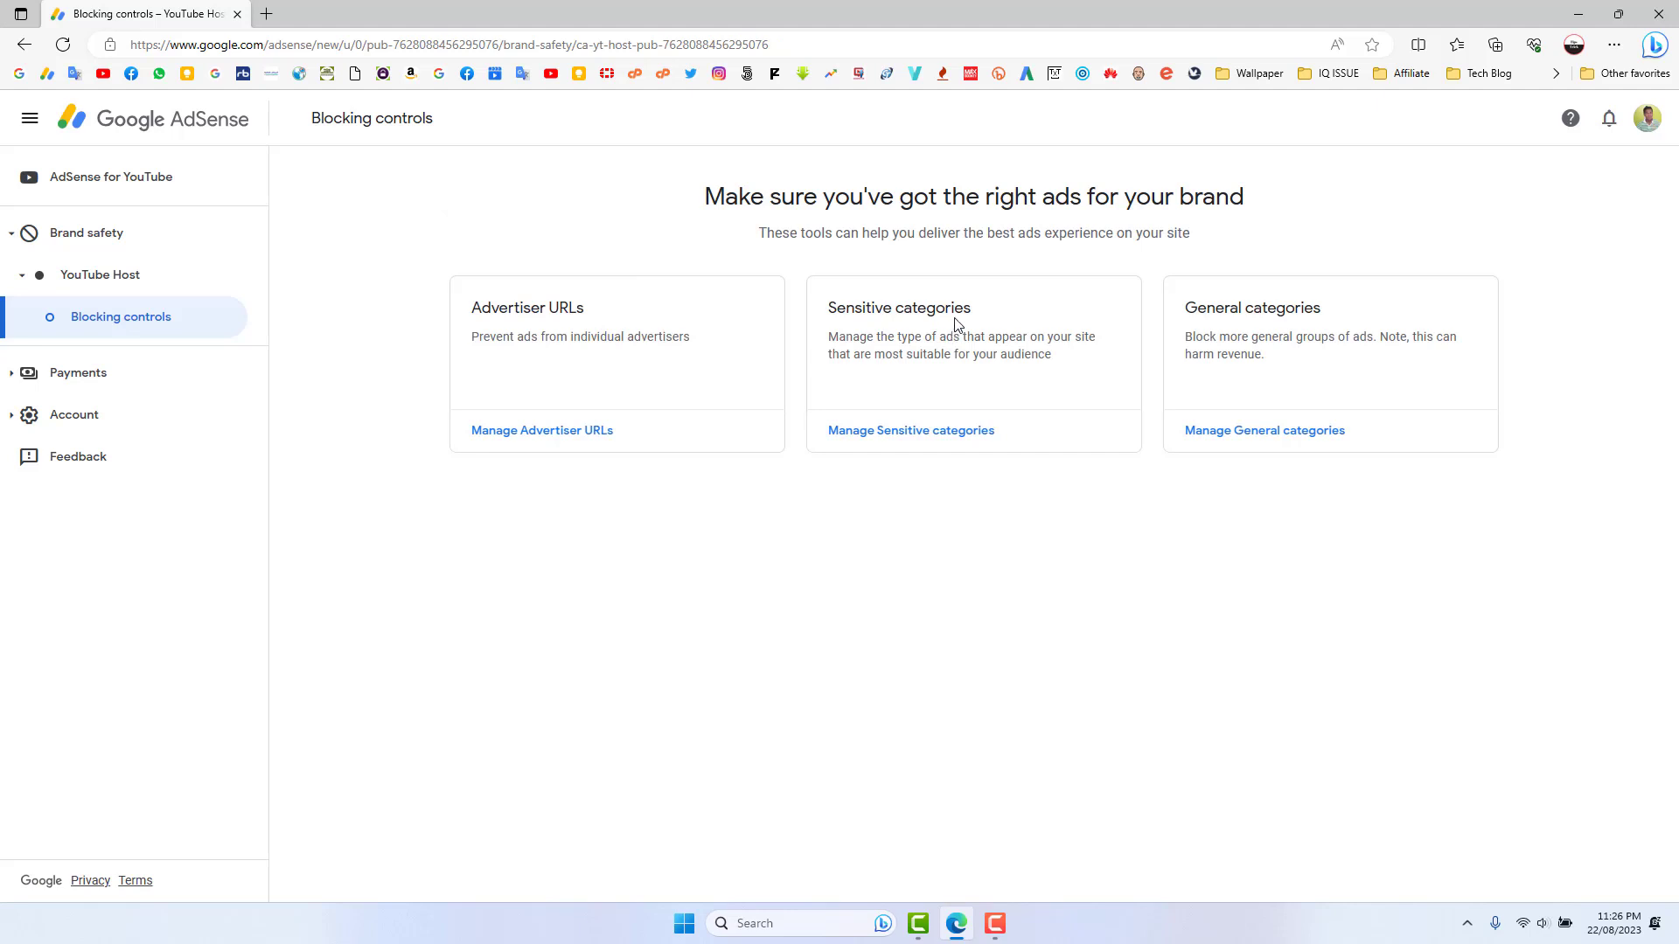
click(905, 435)
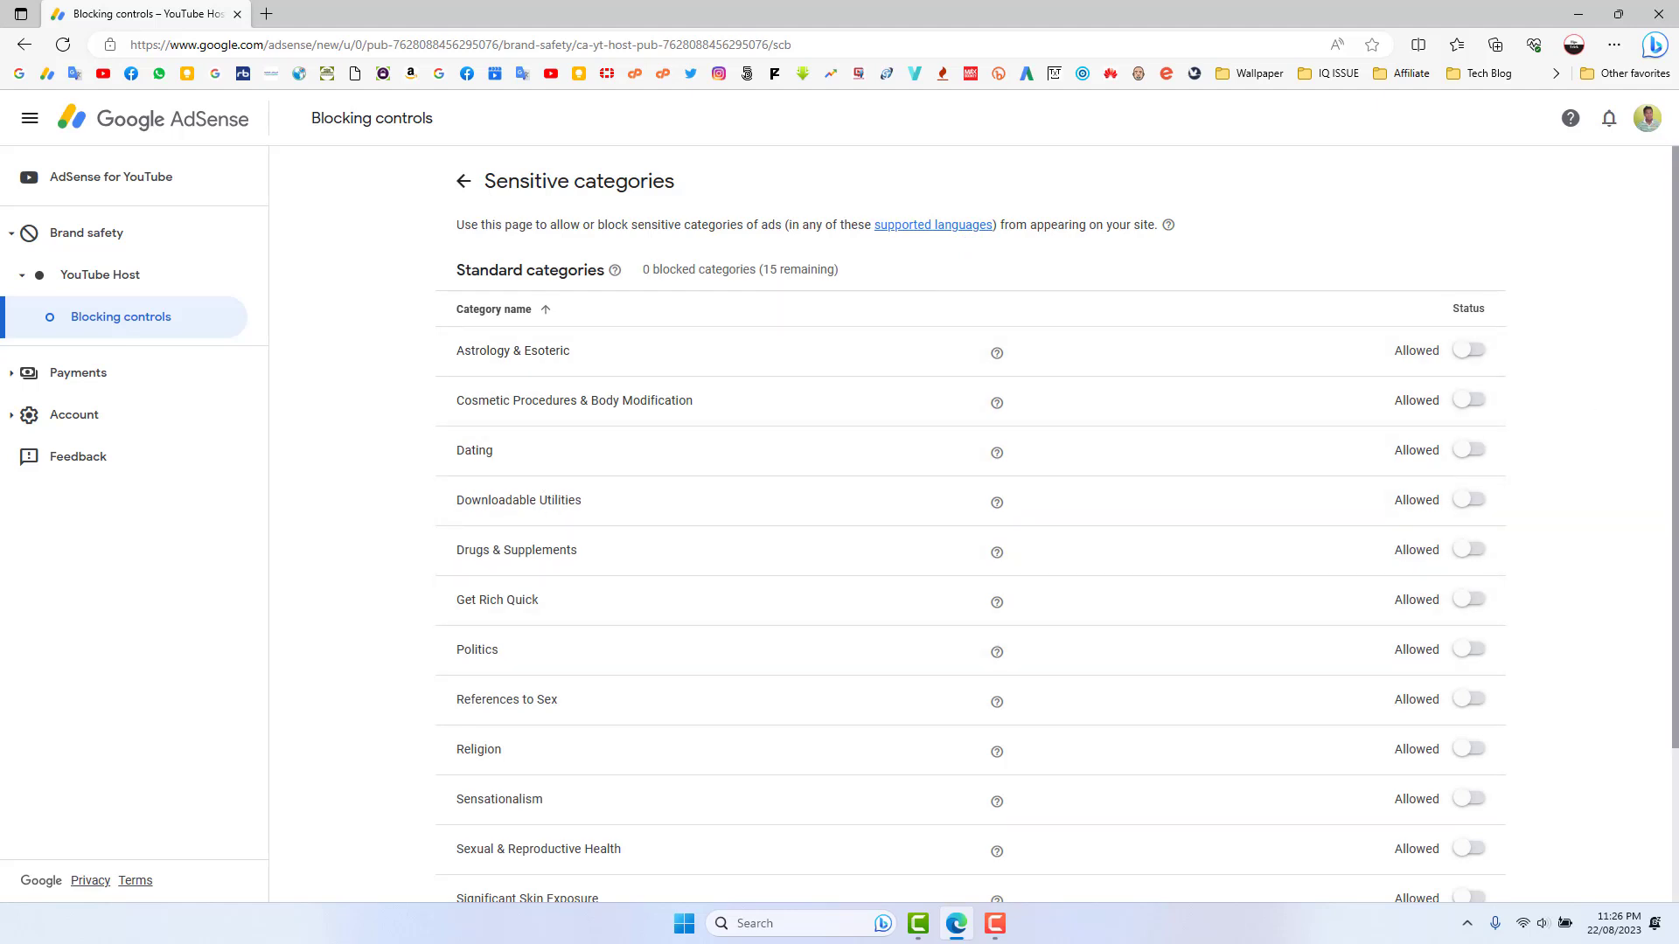
scroll(1498, 500, down, 3)
scroll(1498, 501, down, 2)
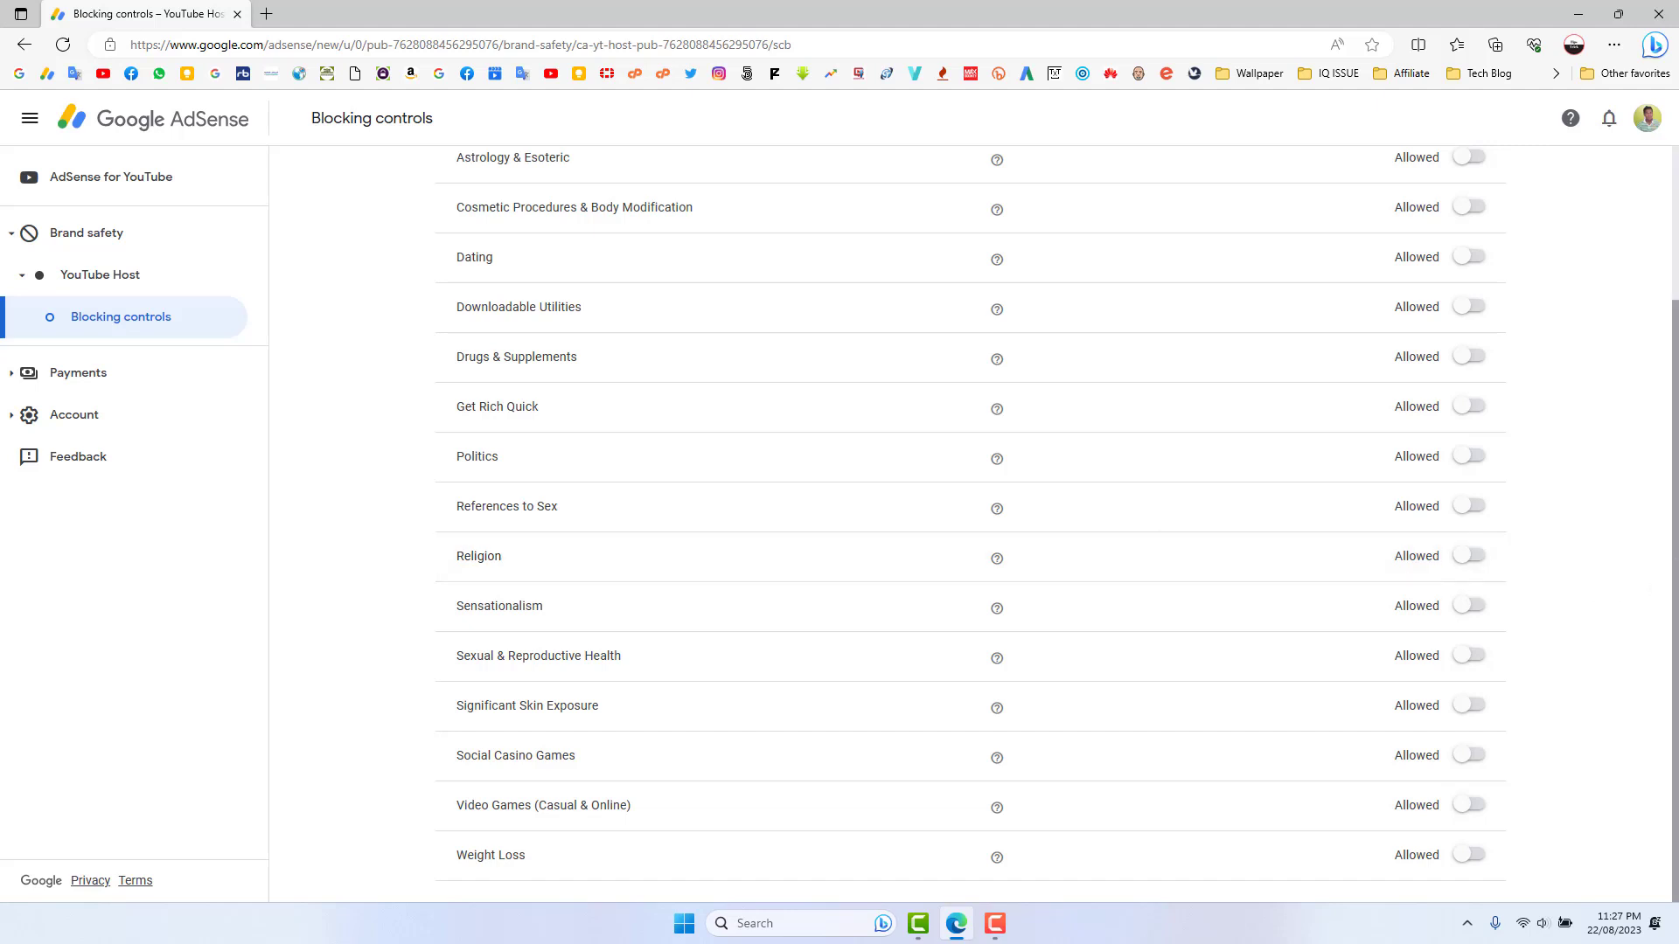
drag(1671, 597, 1671, 394)
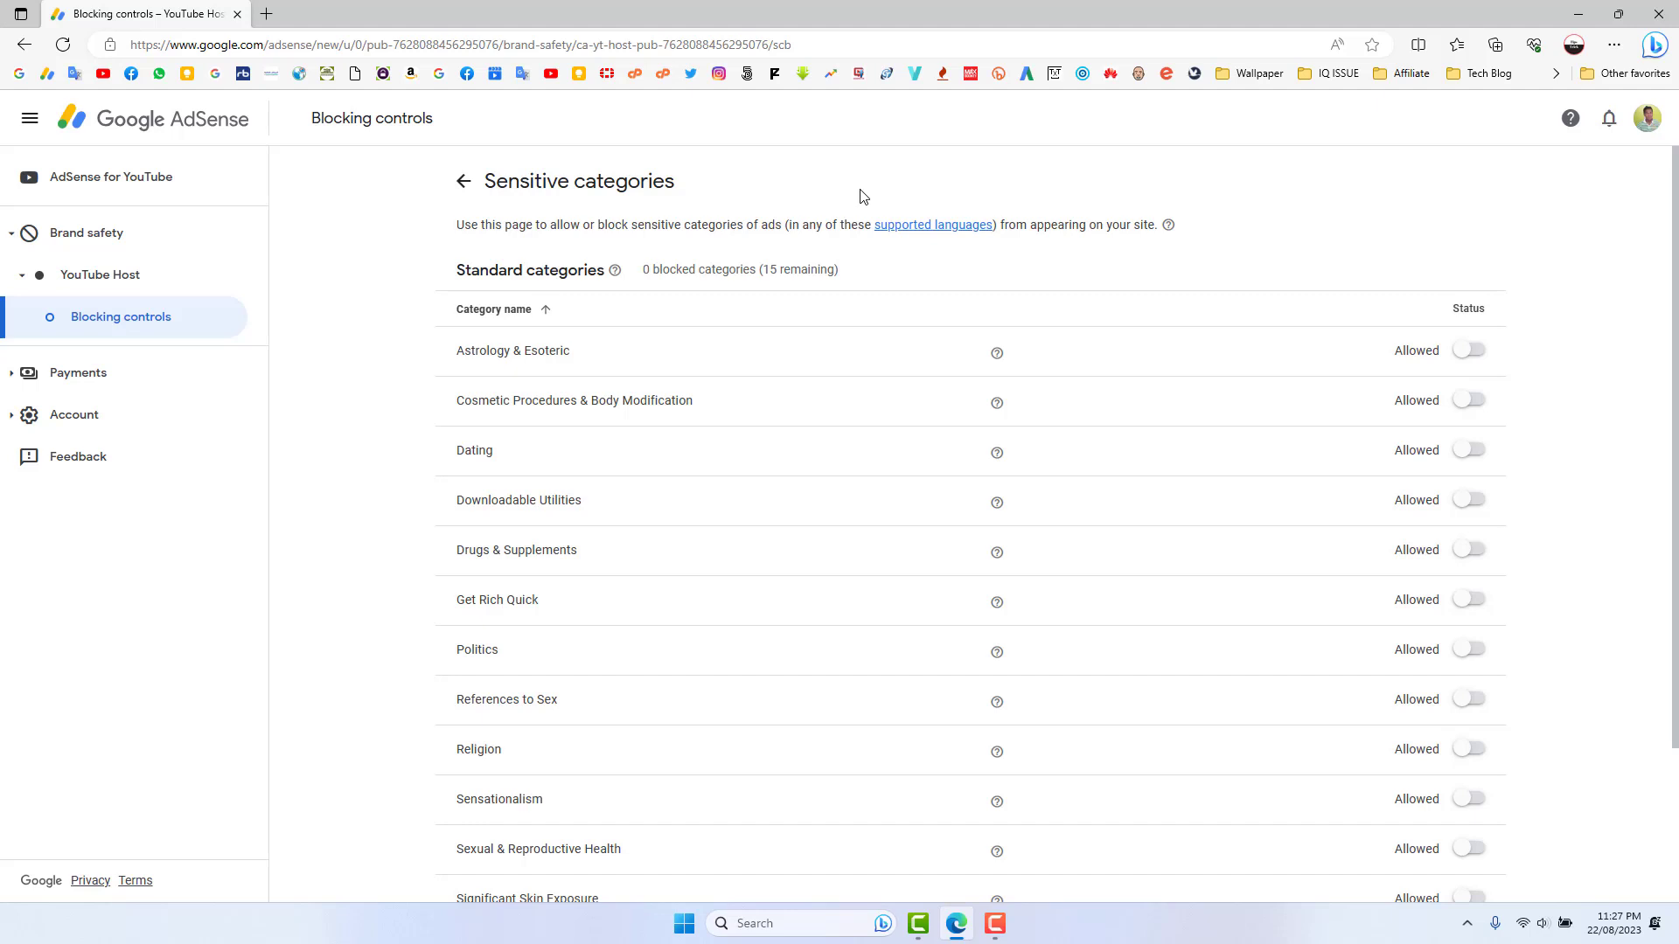
click(463, 181)
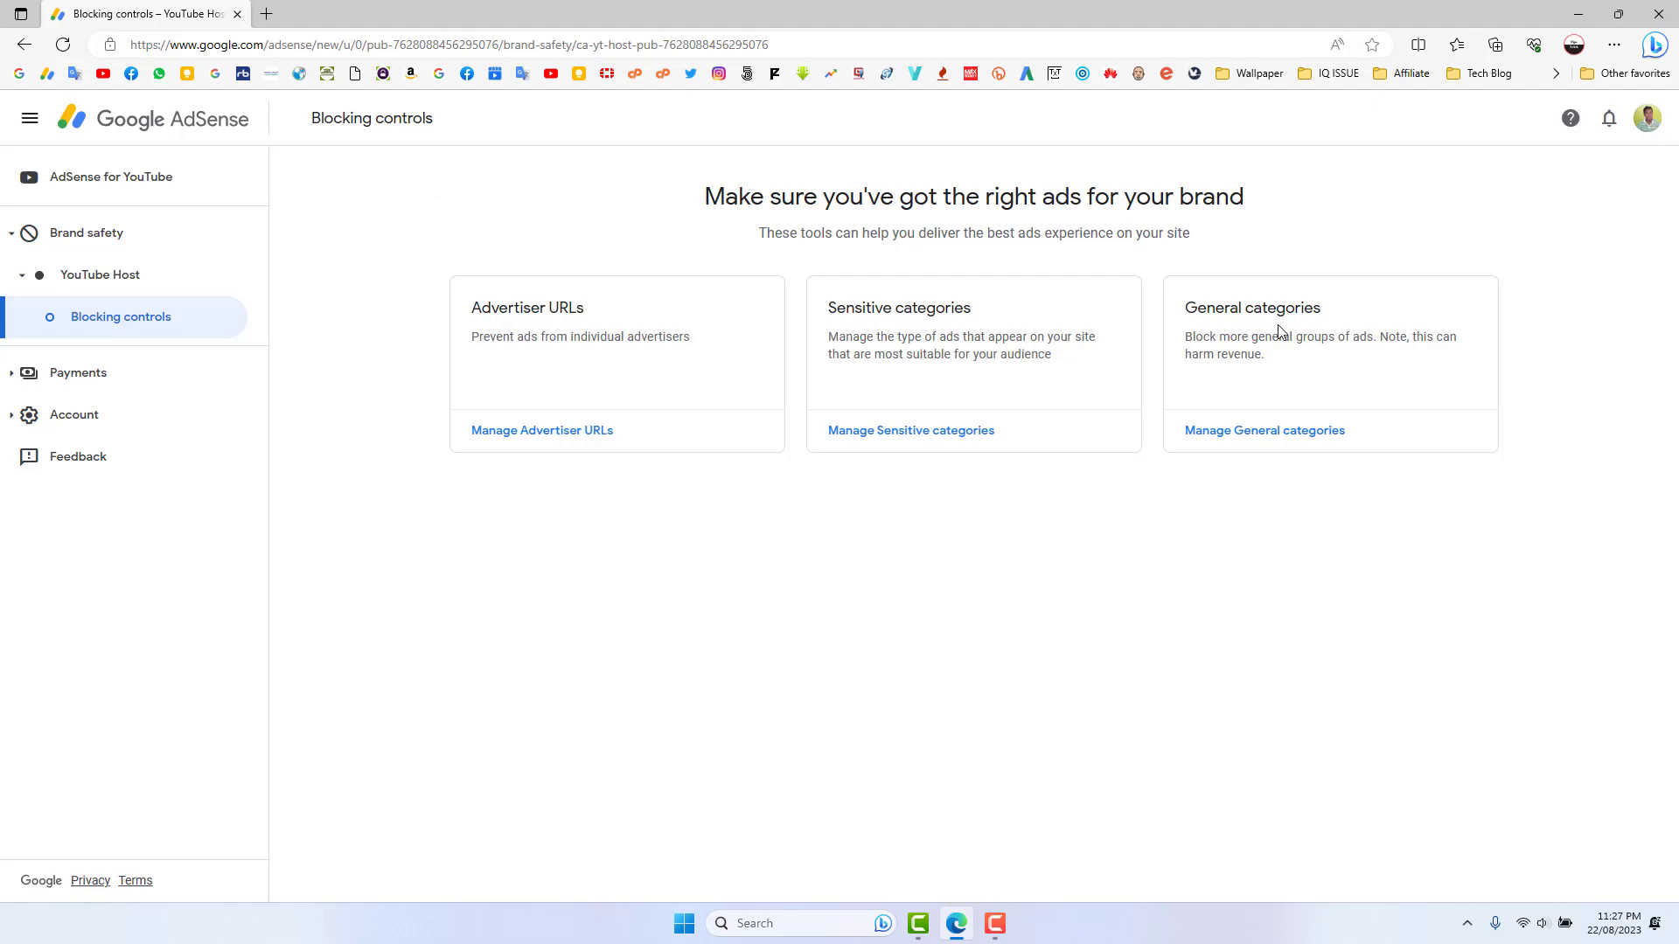
Look through the General categories list, then go back to the AdSense for YouTube home.
click(1260, 430)
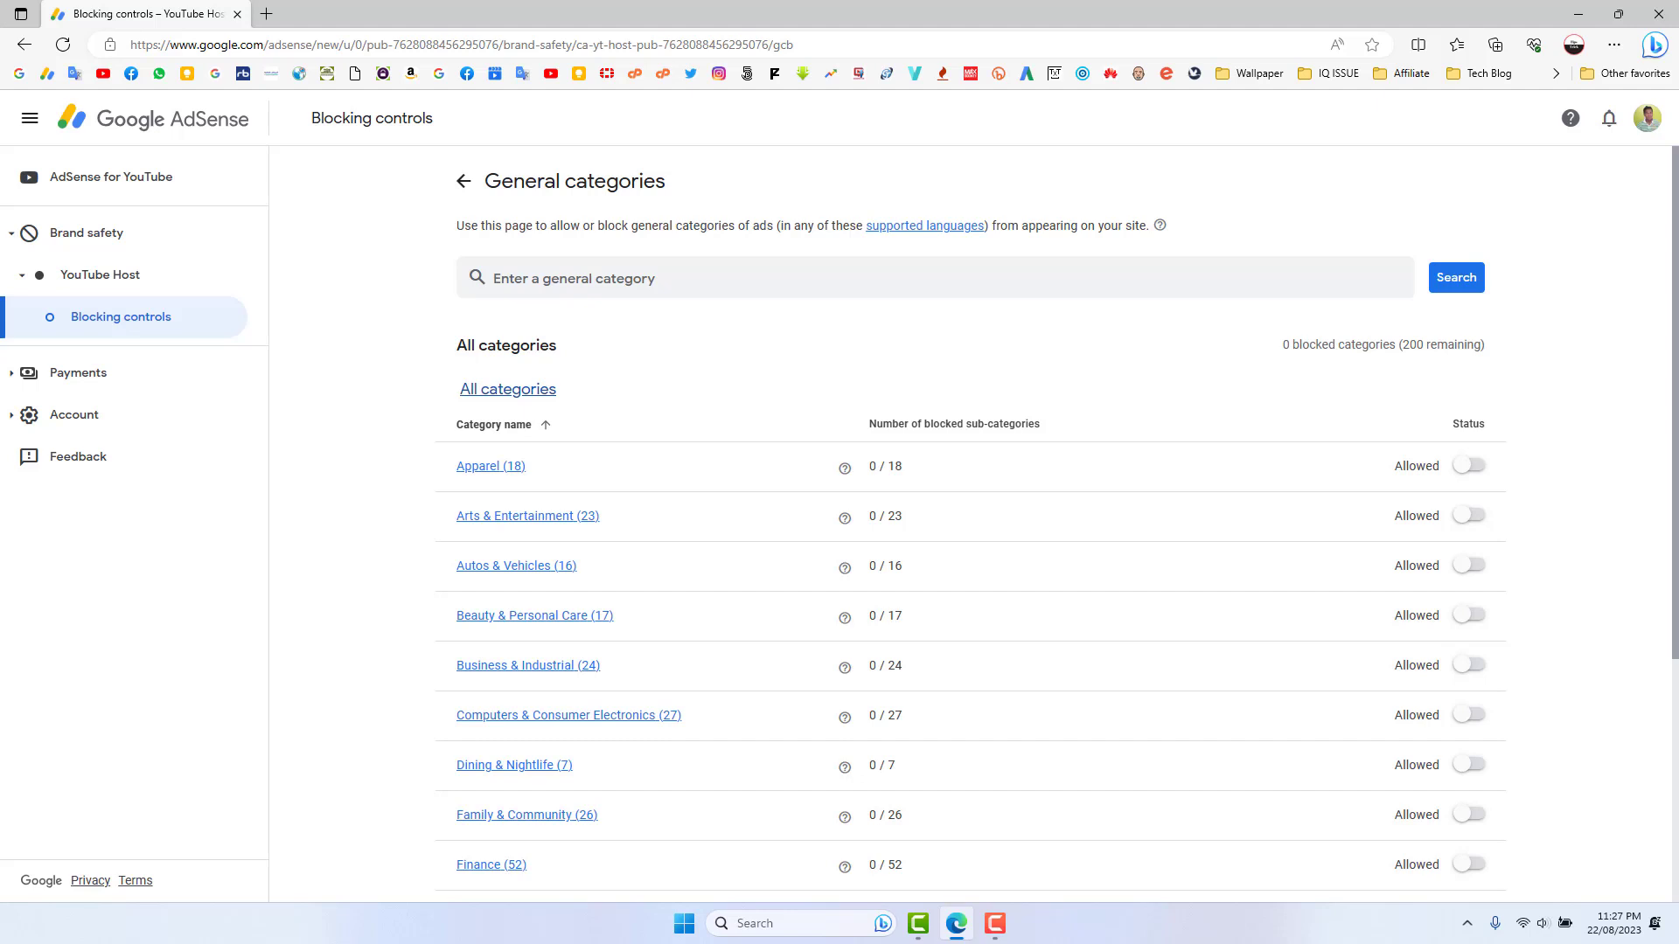
scroll(1601, 354, down, 3)
scroll(1601, 354, down, 3)
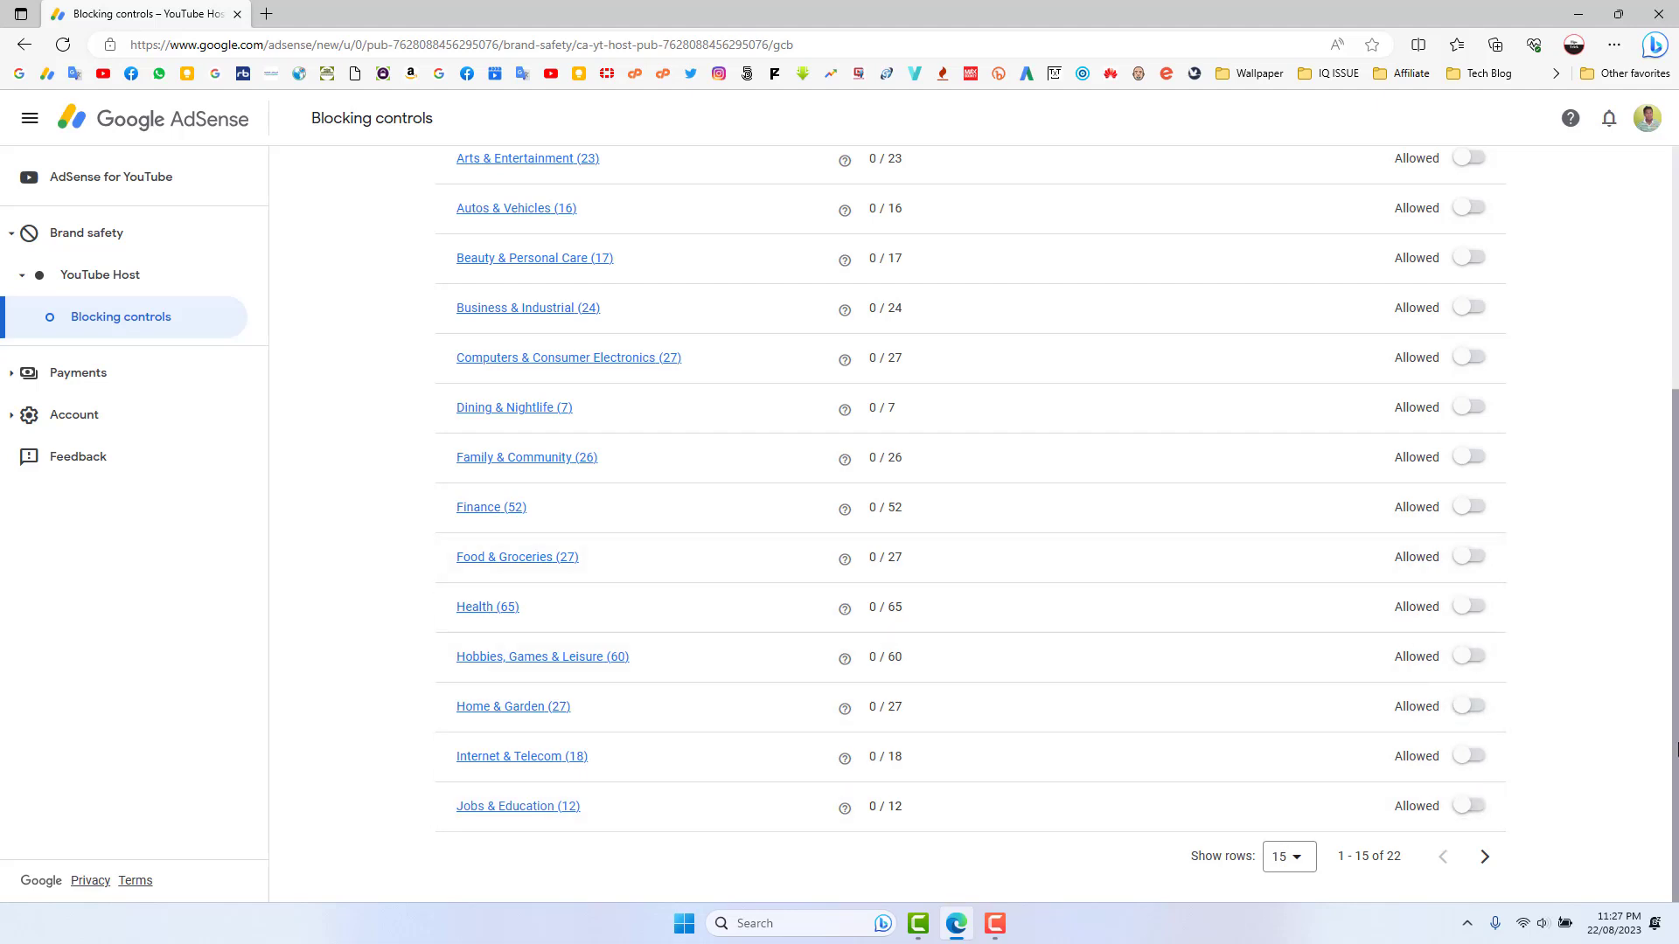
scroll(1673, 747, up, 6)
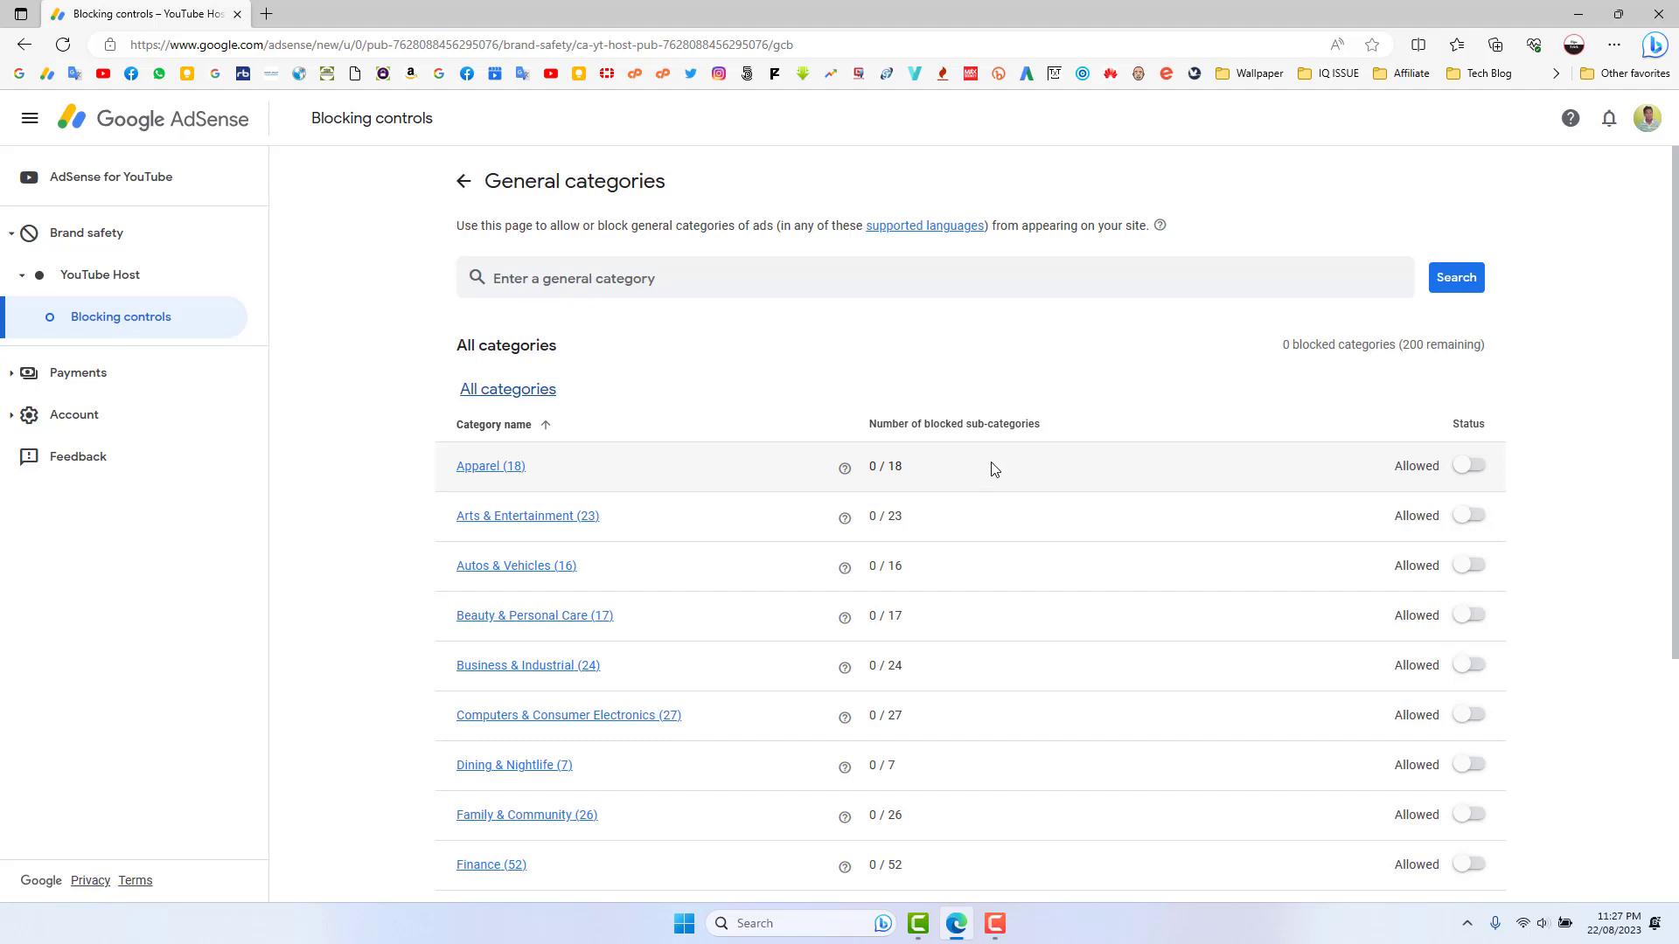
click(171, 119)
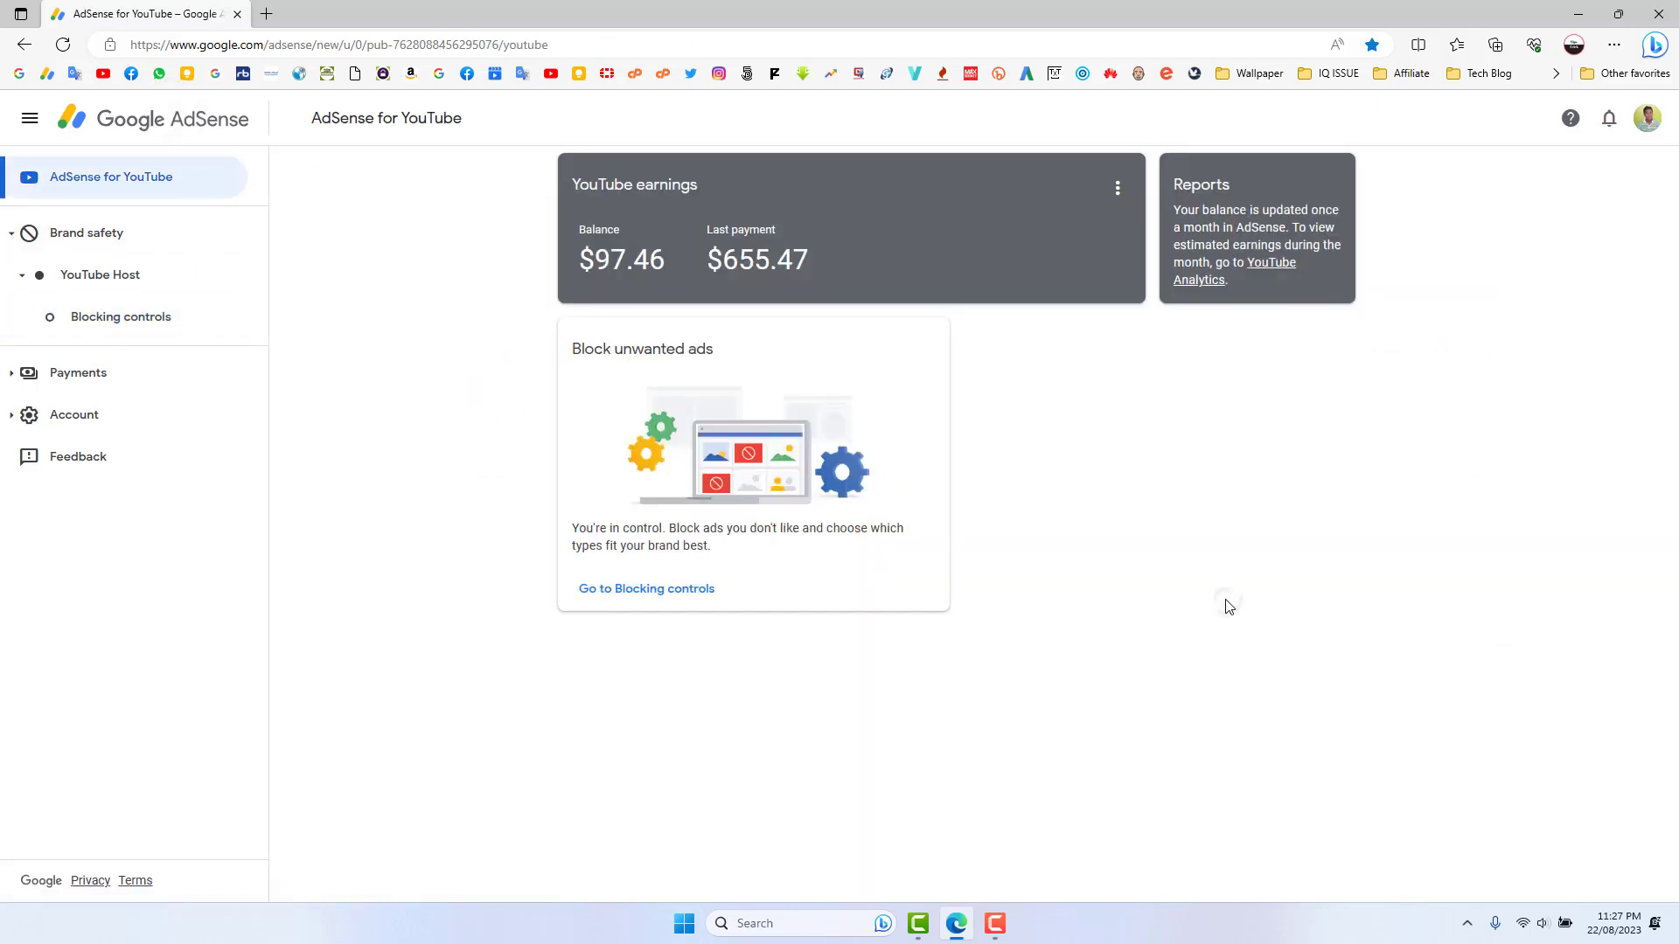